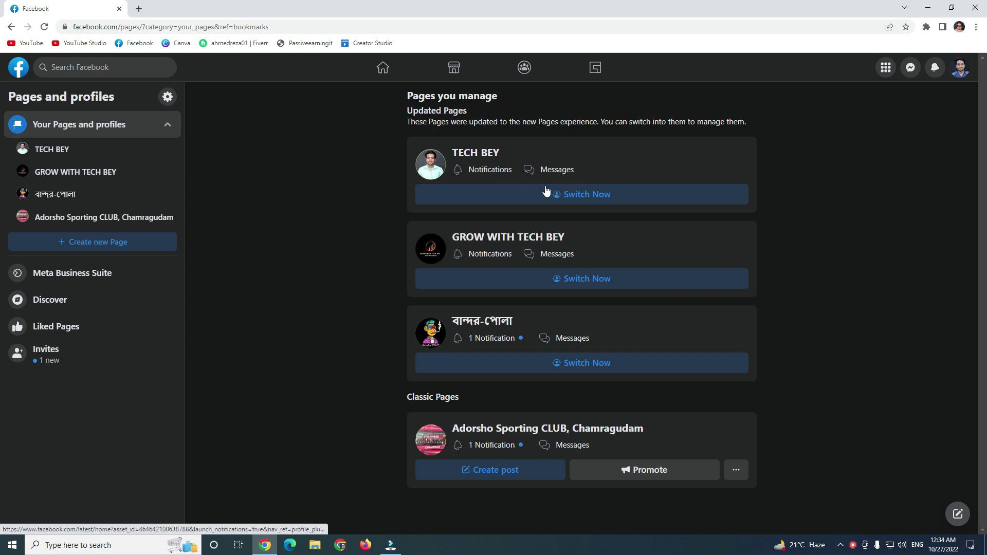
# Switch into the TECH BEY page from the list of managed pages.
pyautogui.click(568, 200)
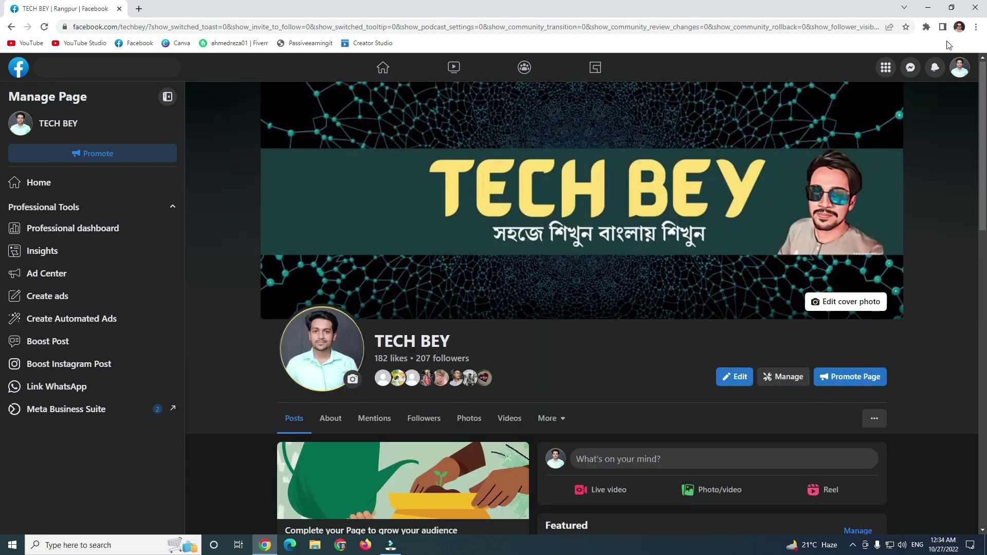
pyautogui.click(887, 69)
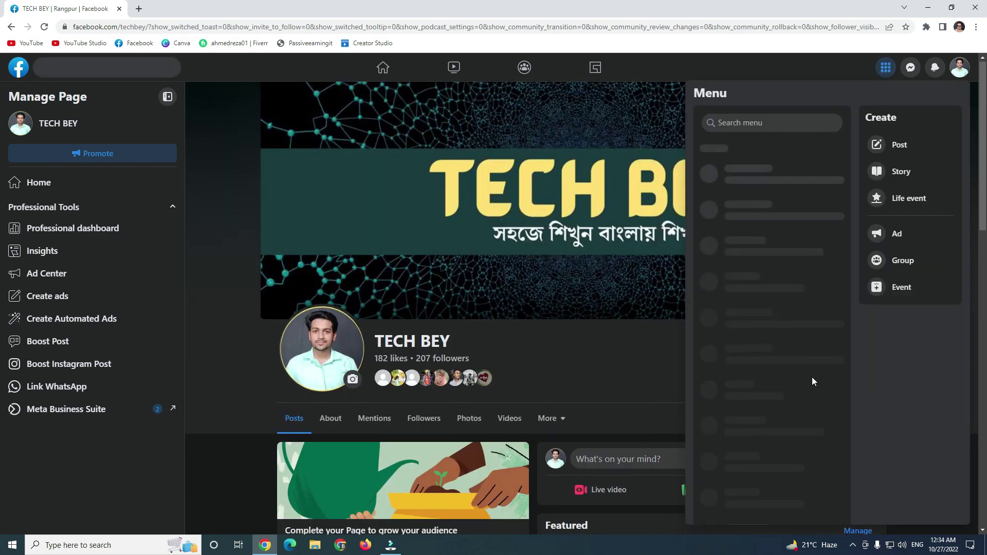
pyautogui.scroll(-3, 804, 345)
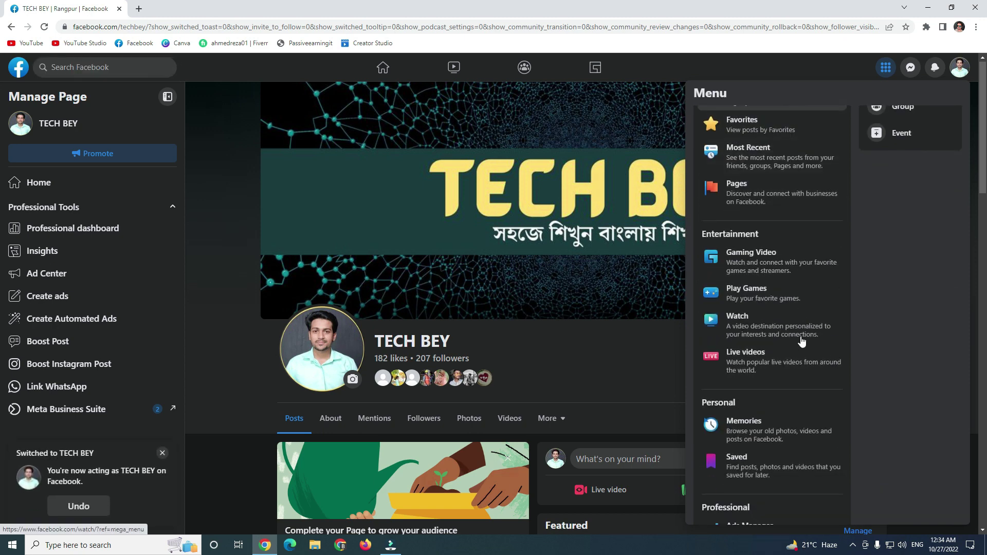
pyautogui.scroll(-4, 805, 350)
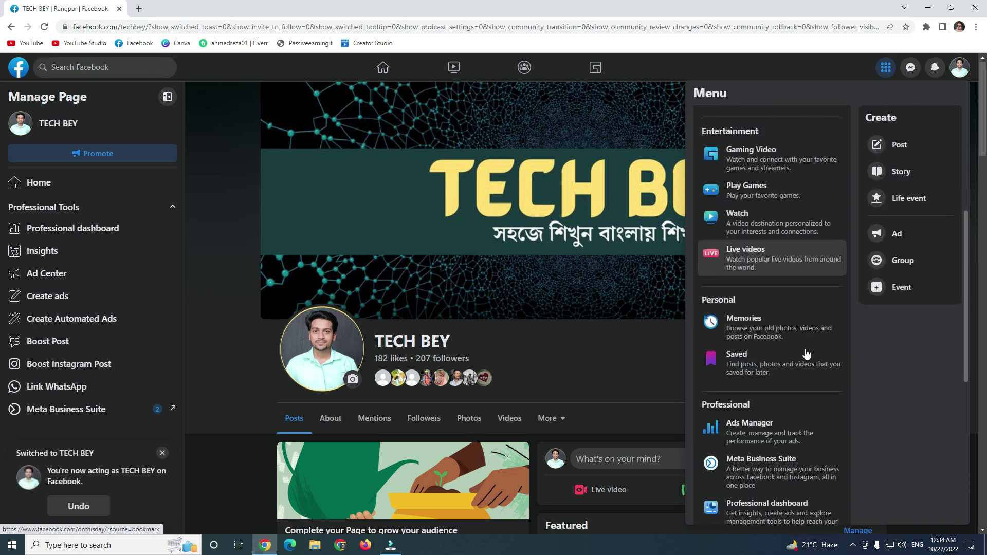
pyautogui.scroll(-1, 806, 357)
pyautogui.press('Escape')
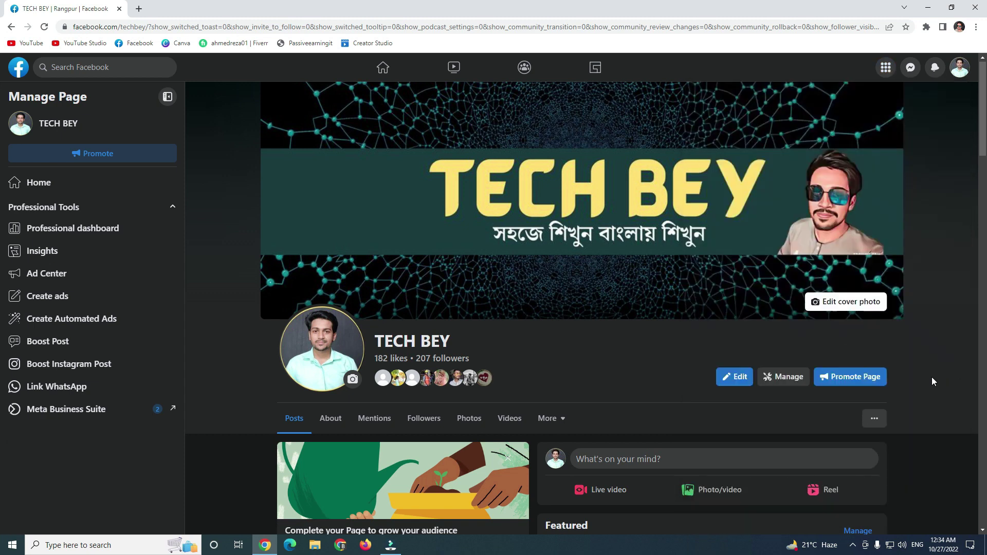
pyautogui.click(562, 420)
pyautogui.scroll(-2, 637, 471)
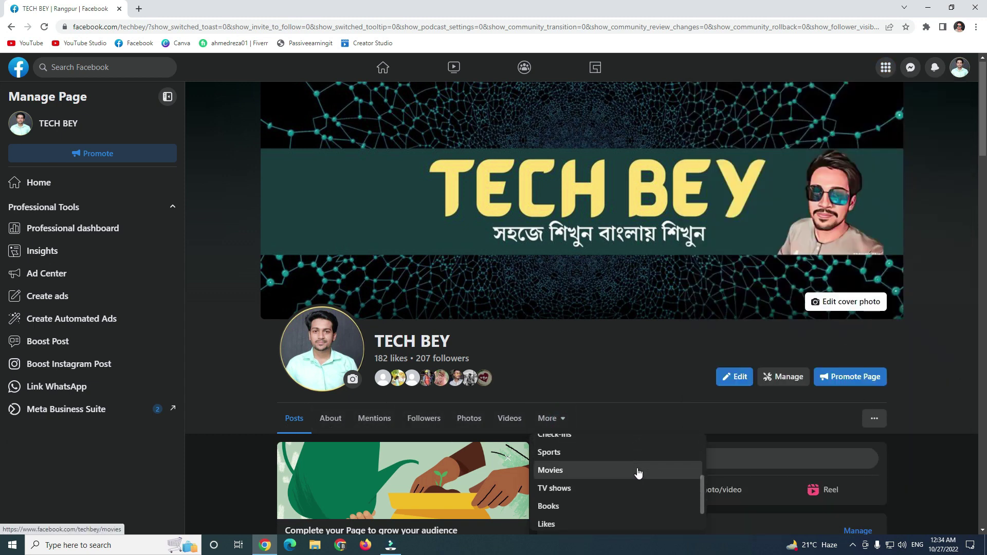
pyautogui.scroll(-3, 947, 421)
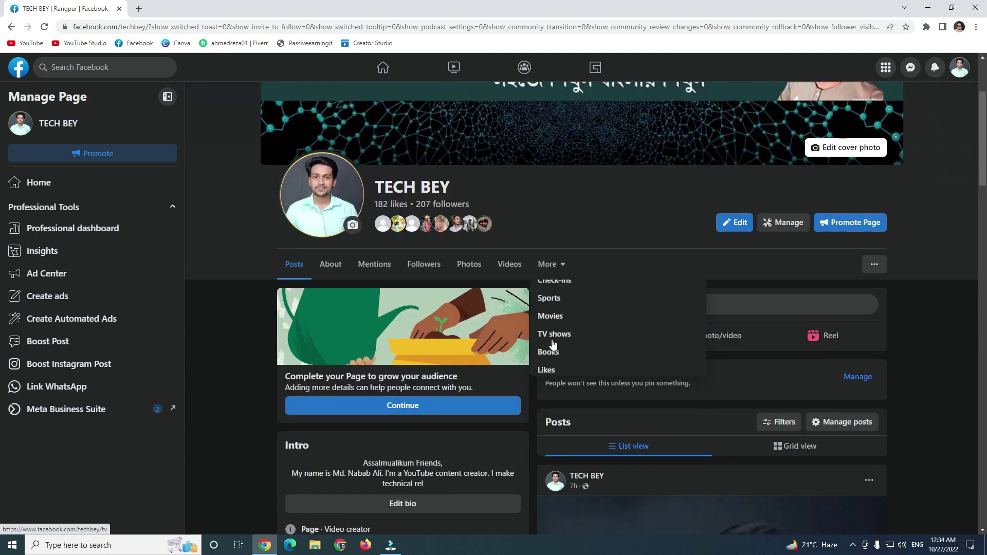
pyautogui.scroll(1, 554, 344)
pyautogui.scroll(1, 560, 344)
pyautogui.scroll(-3, 573, 346)
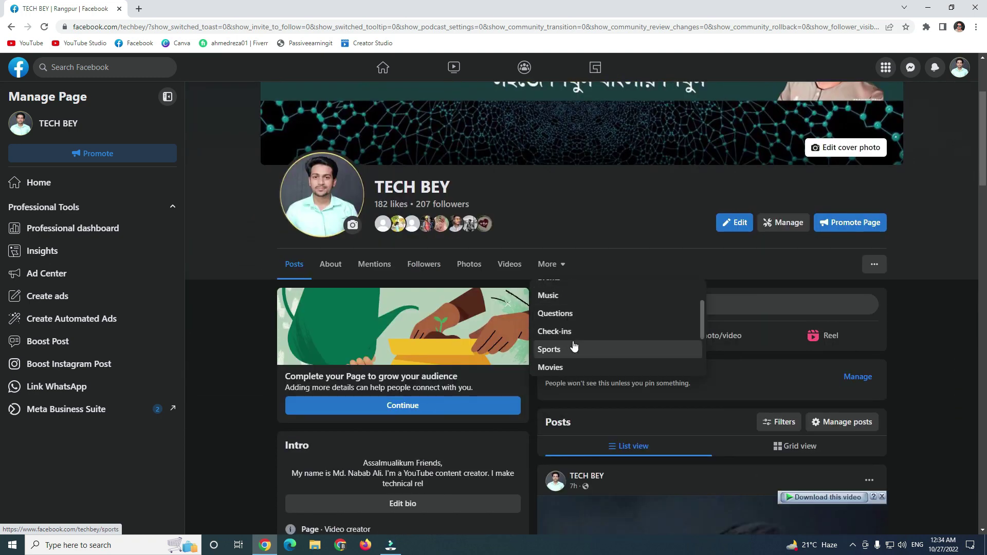
pyautogui.click(955, 282)
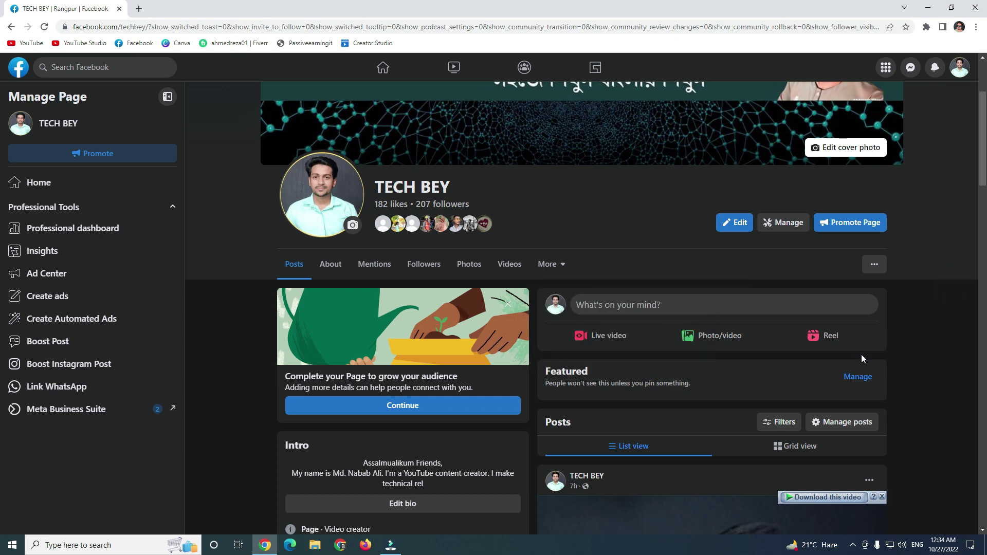
# Examine the people reached, average minutes viewed and plays metrics under the page's most recent reel.
pyautogui.scroll(-8, 861, 355)
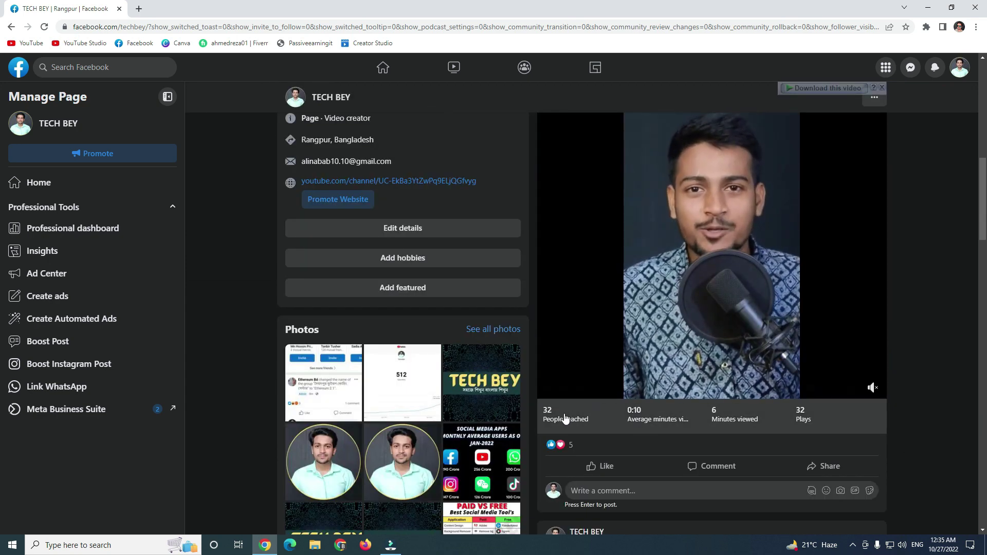
pyautogui.moveTo(565, 423)
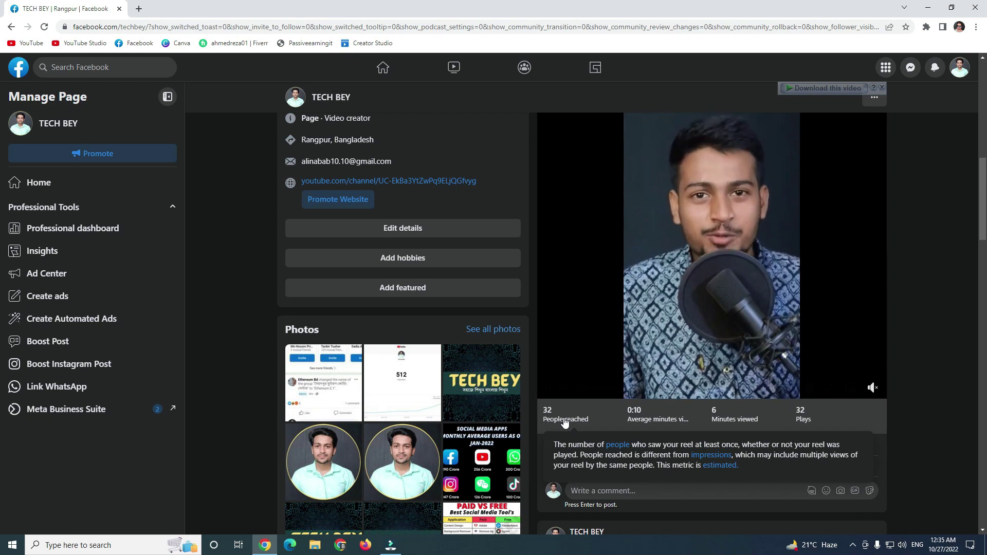
pyautogui.moveTo(650, 421)
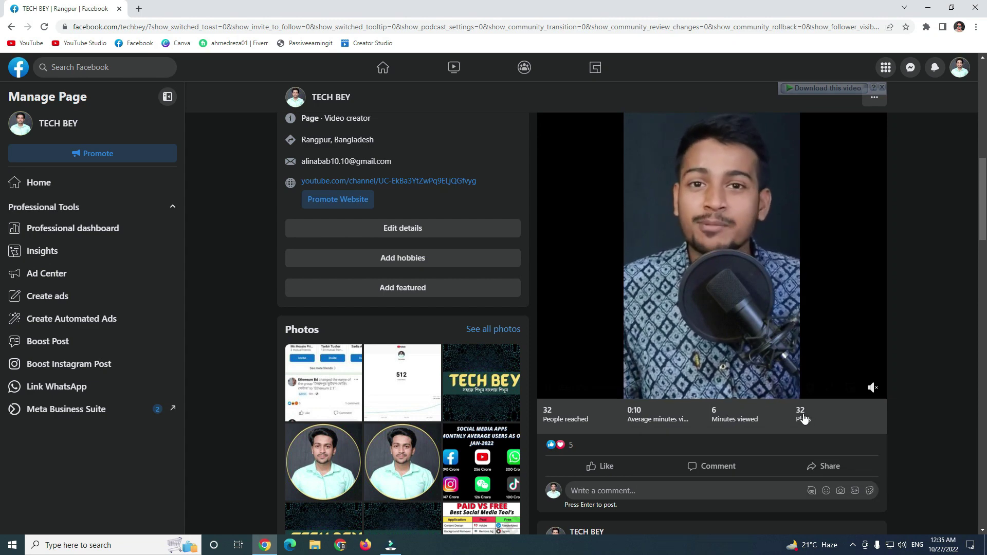
pyautogui.moveTo(801, 421)
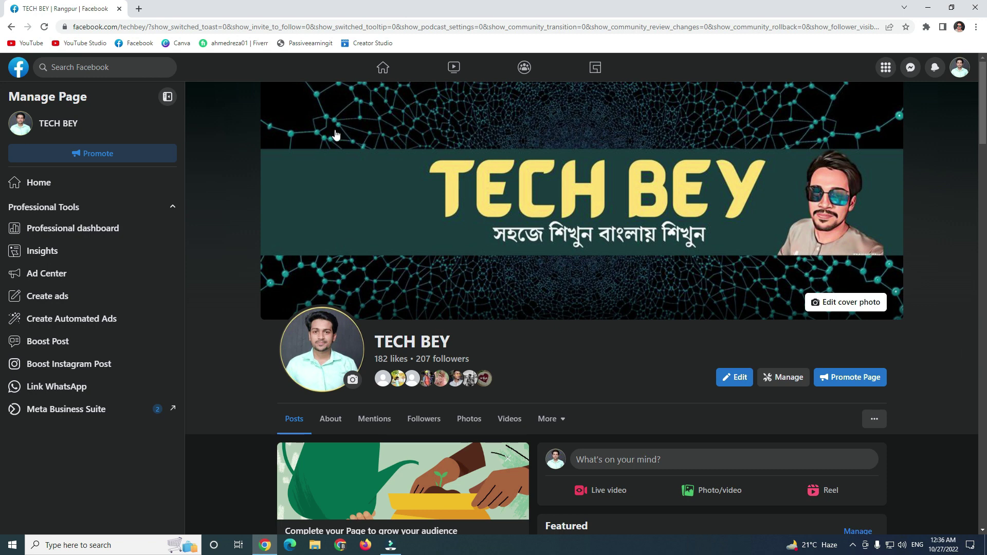
# Search Google for "creator studio" in a new browser tab and open the Creator Studio - Facebook Business Manager result.
pyautogui.click(139, 9)
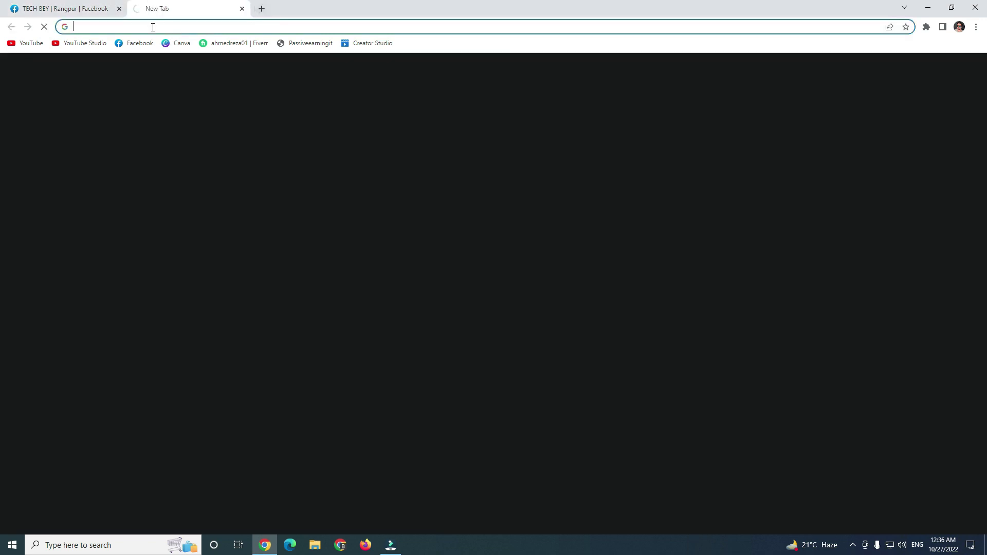
pyautogui.click(152, 27)
pyautogui.click(110, 45)
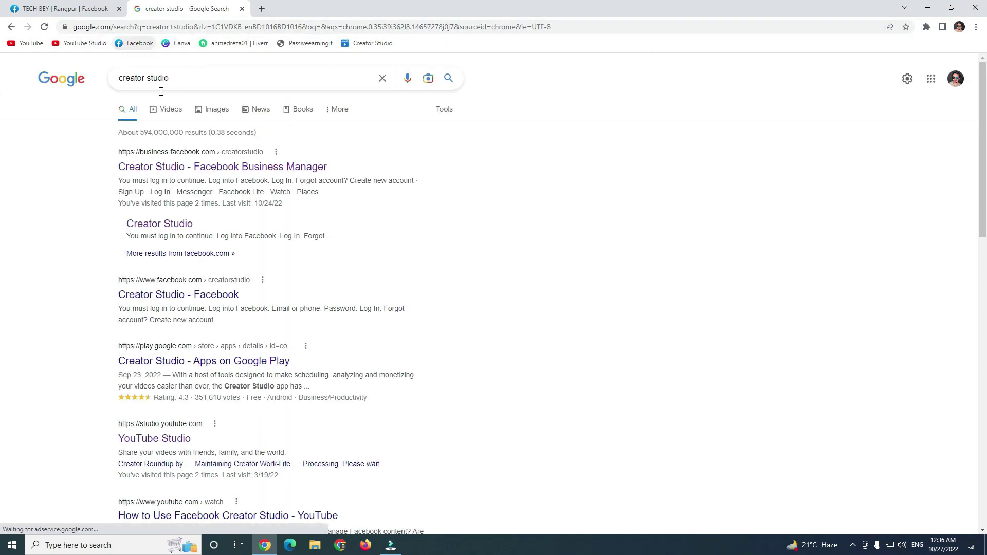
pyautogui.click(197, 172)
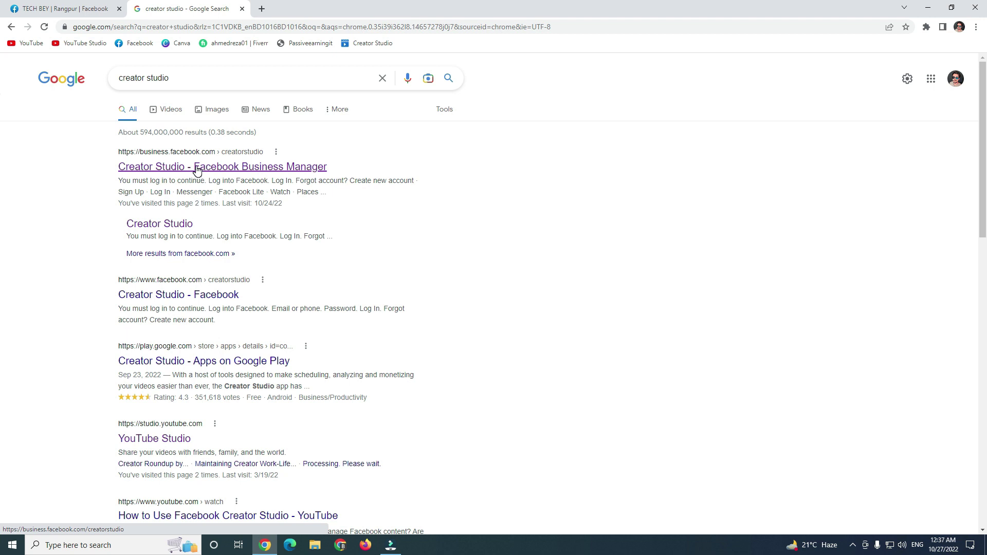
pyautogui.click(197, 168)
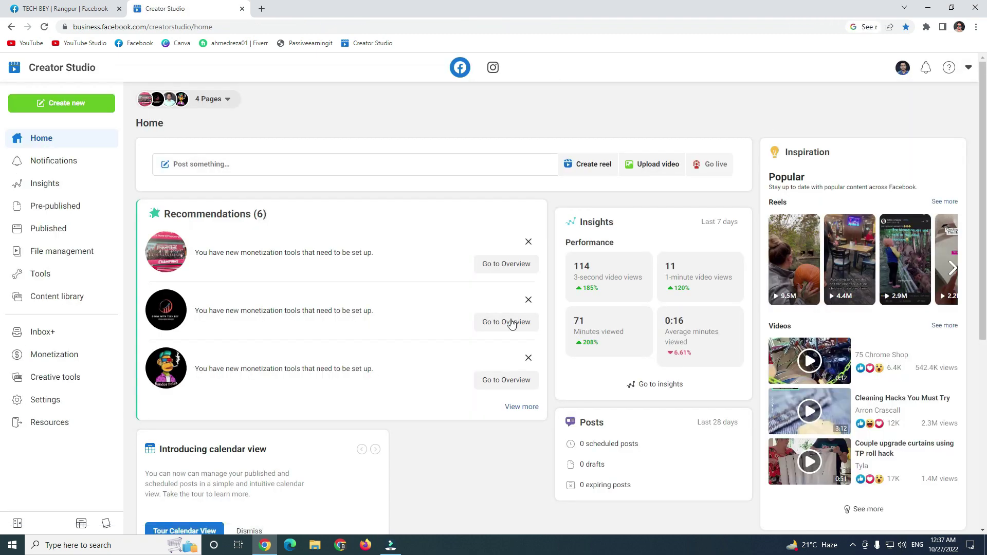
# Limit the Creator Studio view to the TECH BEY page by deselecting the other three pages.
pyautogui.click(228, 101)
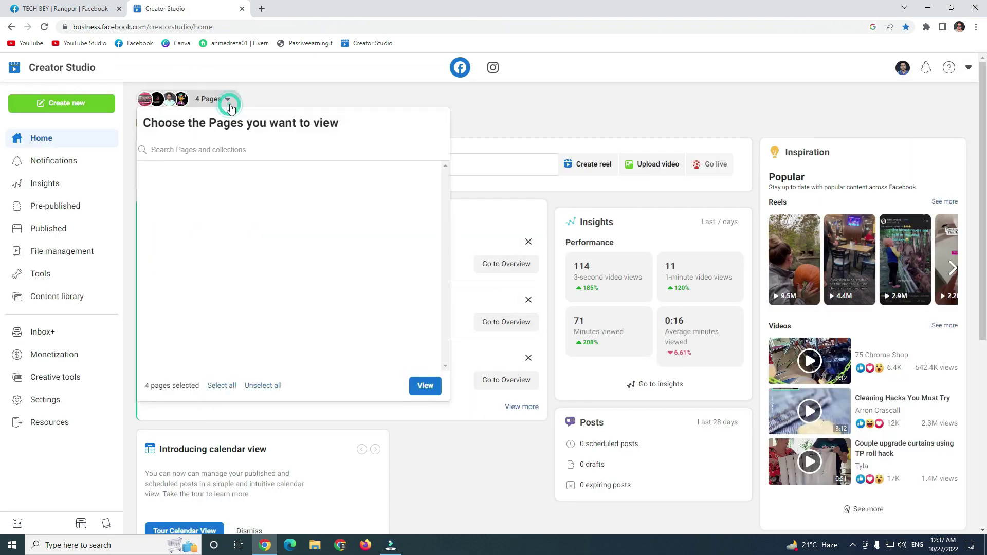
pyautogui.click(148, 234)
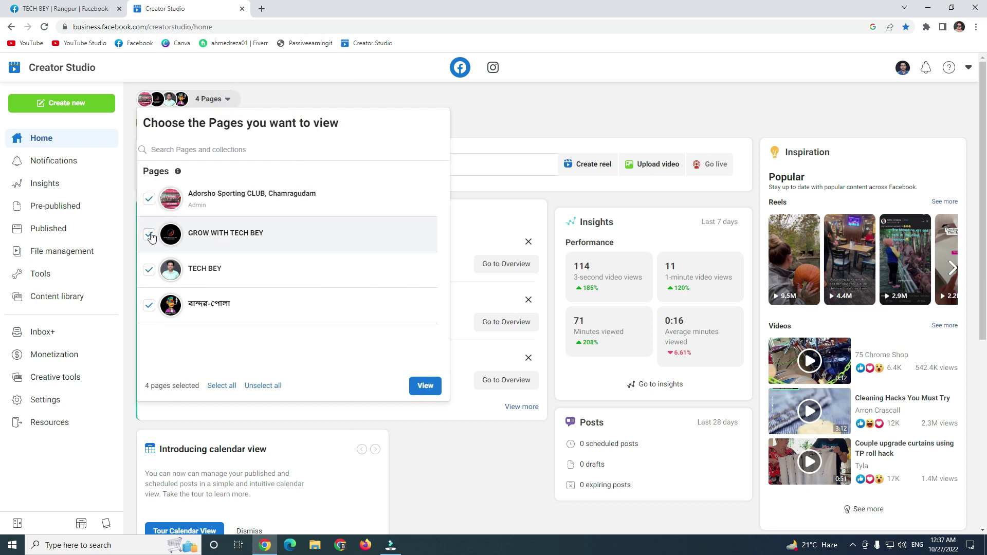
pyautogui.click(149, 199)
pyautogui.click(149, 305)
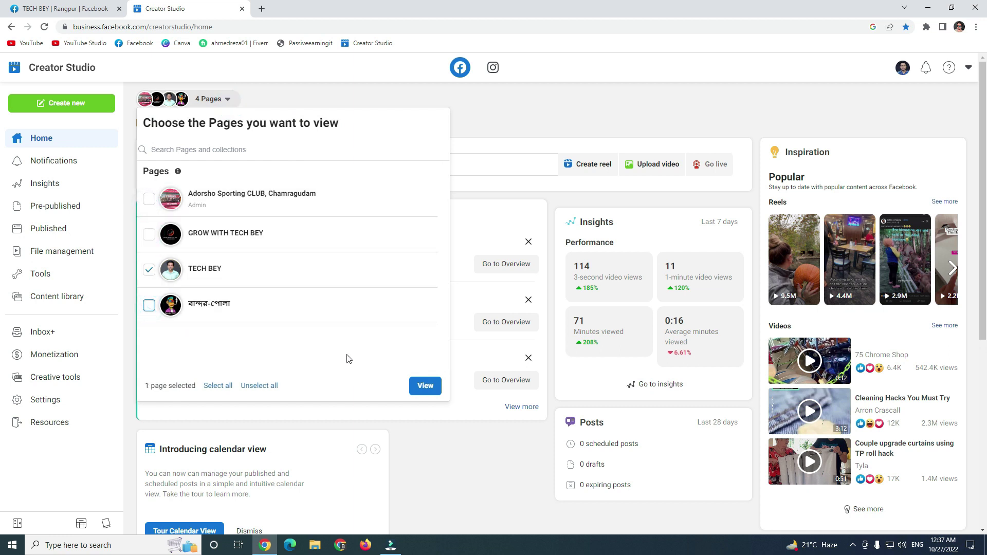
pyautogui.click(425, 387)
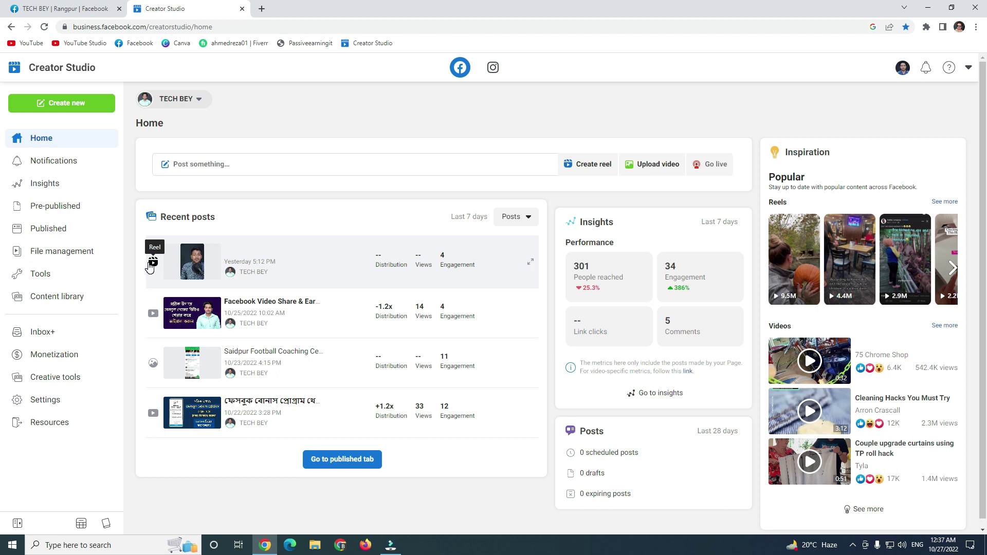
# Create a new reel and upload the "Secret Website You Should Know (P-1)" video from the SHORTS folder inside VIDEOS on Local Disk (D:).
pyautogui.click(30, 107)
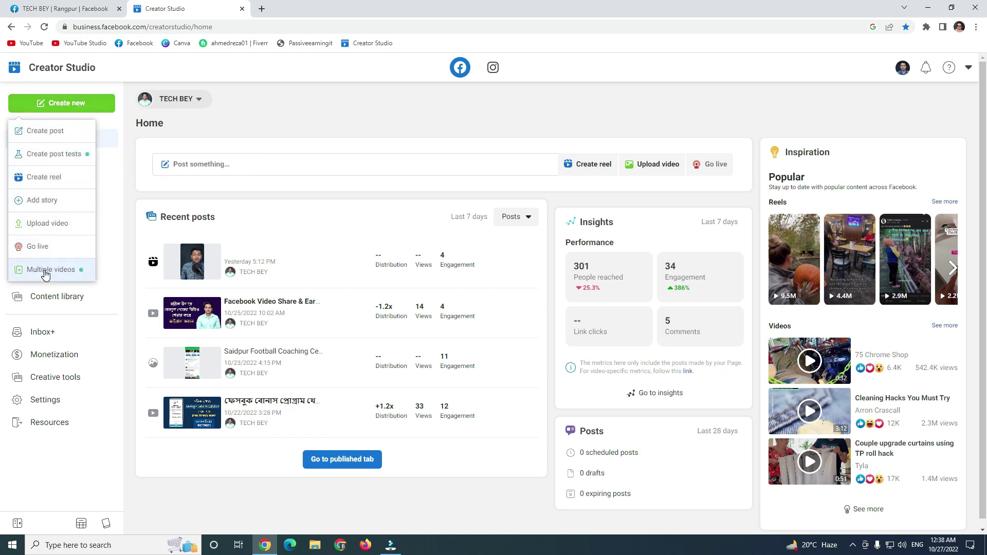
pyautogui.click(43, 178)
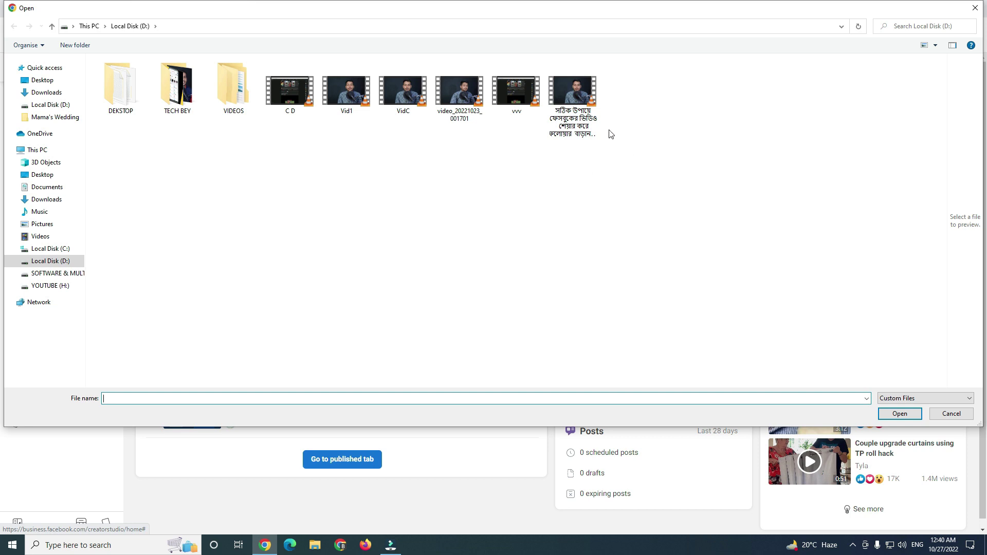
pyautogui.click(431, 249)
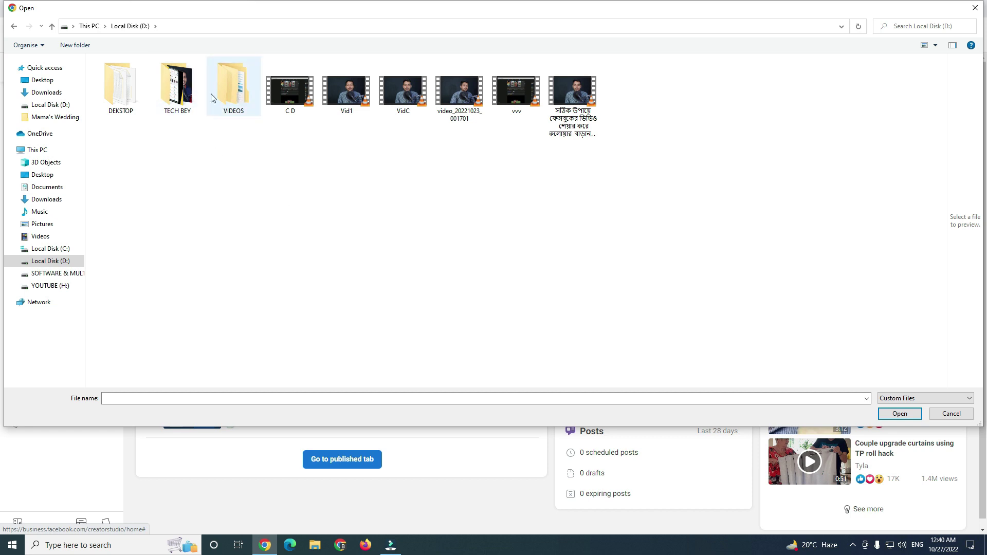
pyautogui.doubleClick(181, 87)
pyautogui.click(52, 26)
pyautogui.doubleClick(233, 87)
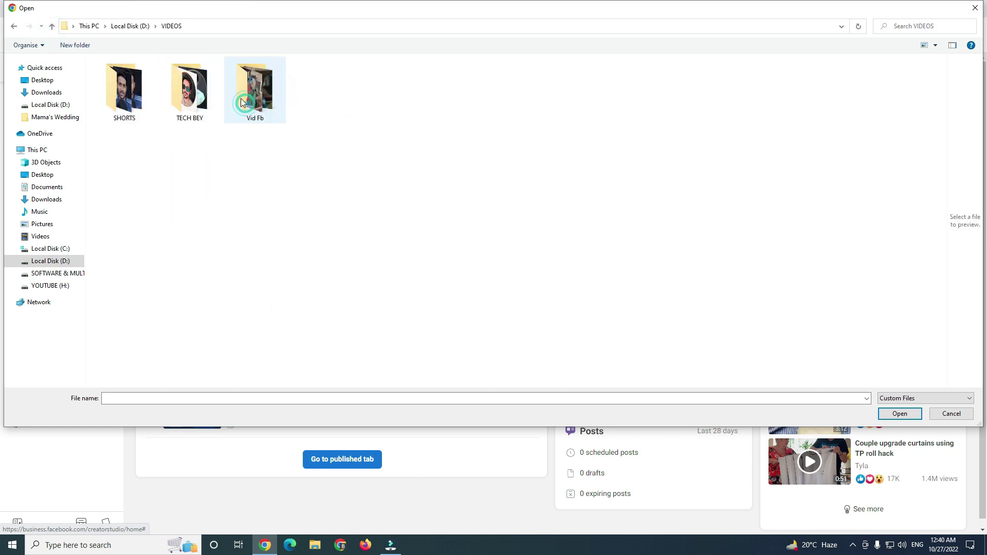
pyautogui.doubleClick(121, 84)
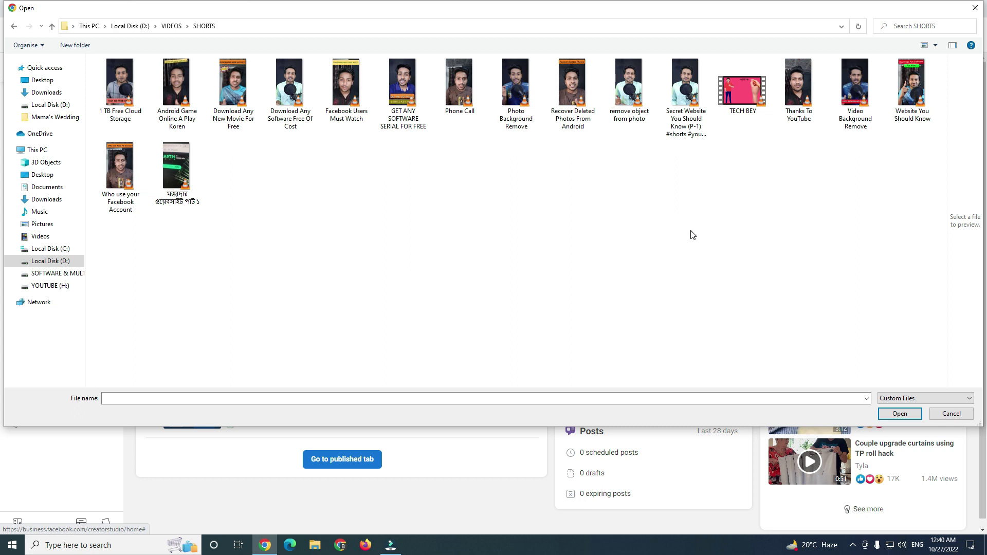
pyautogui.click(676, 75)
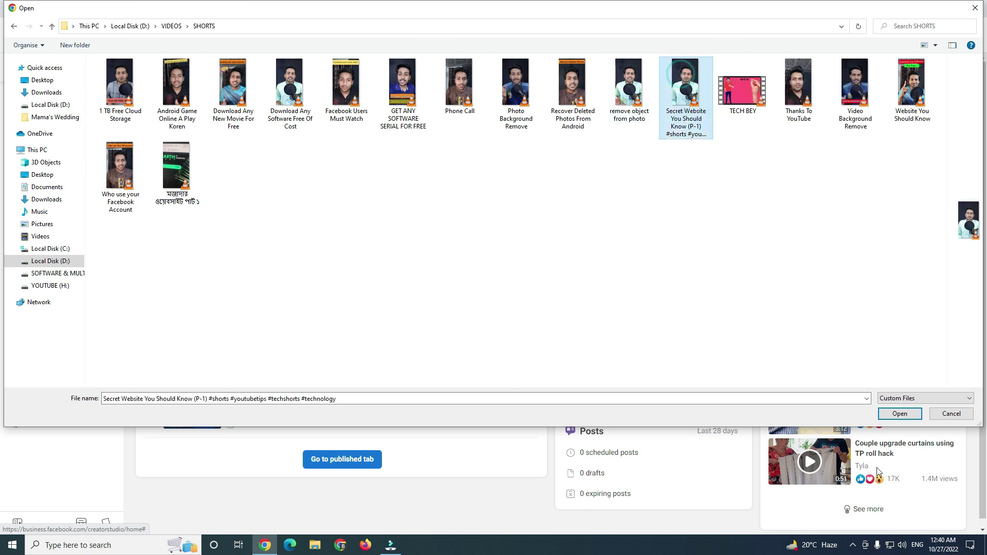
pyautogui.click(900, 415)
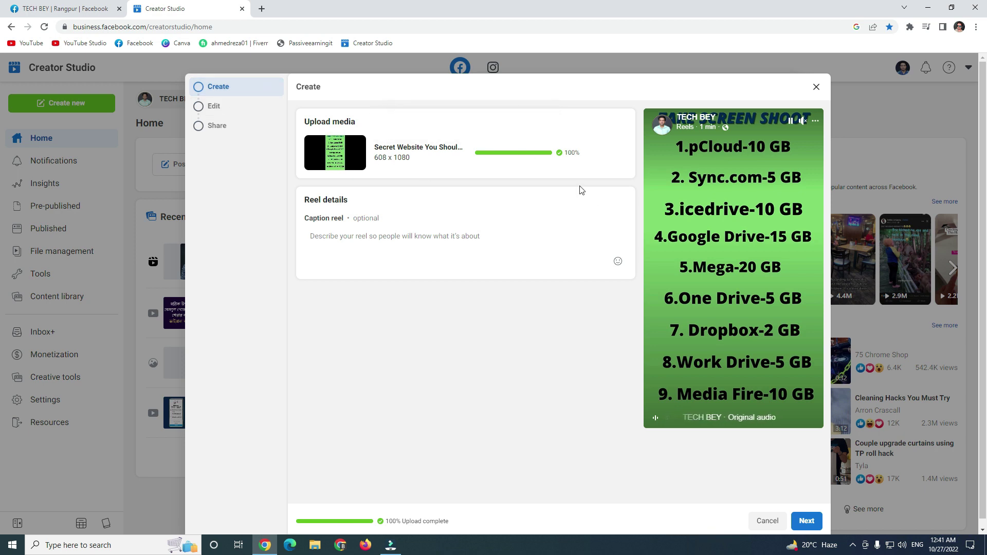
pyautogui.click(208, 107)
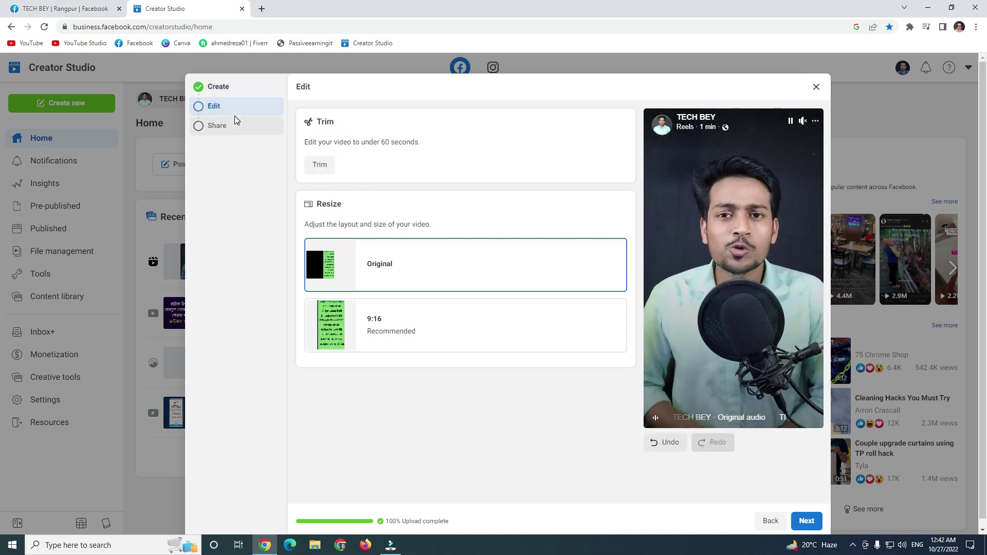
pyautogui.click(319, 164)
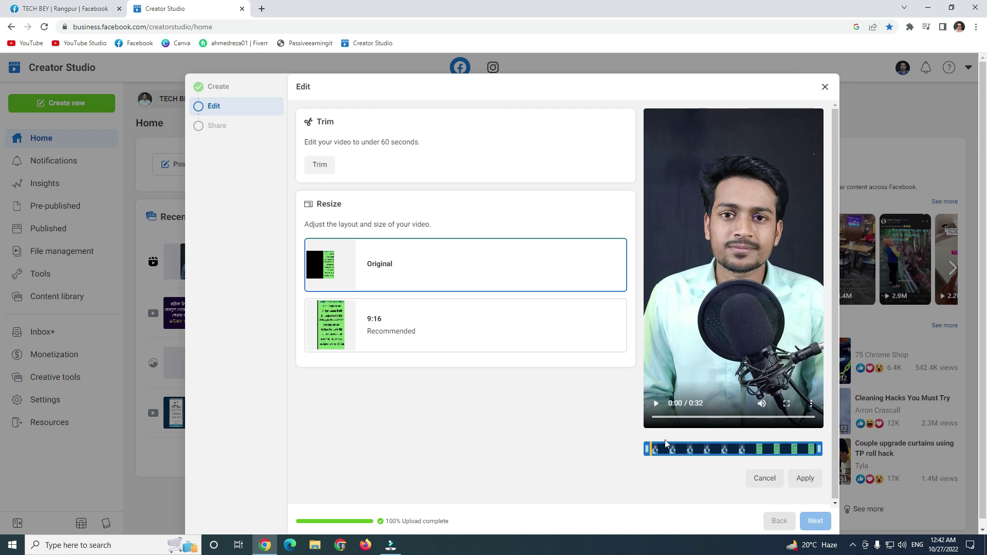
pyautogui.moveTo(647, 447); pyautogui.dragTo(601, 446)
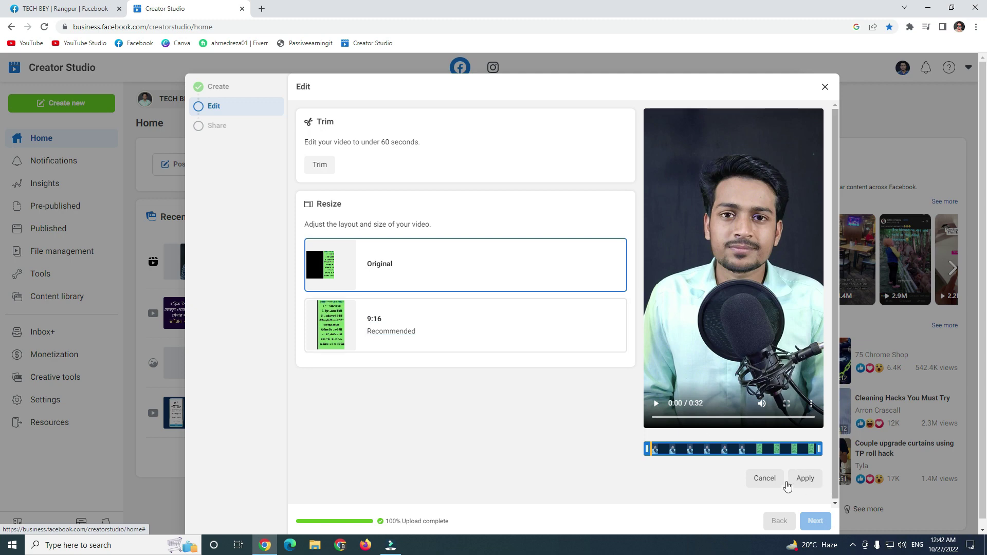
pyautogui.click(764, 478)
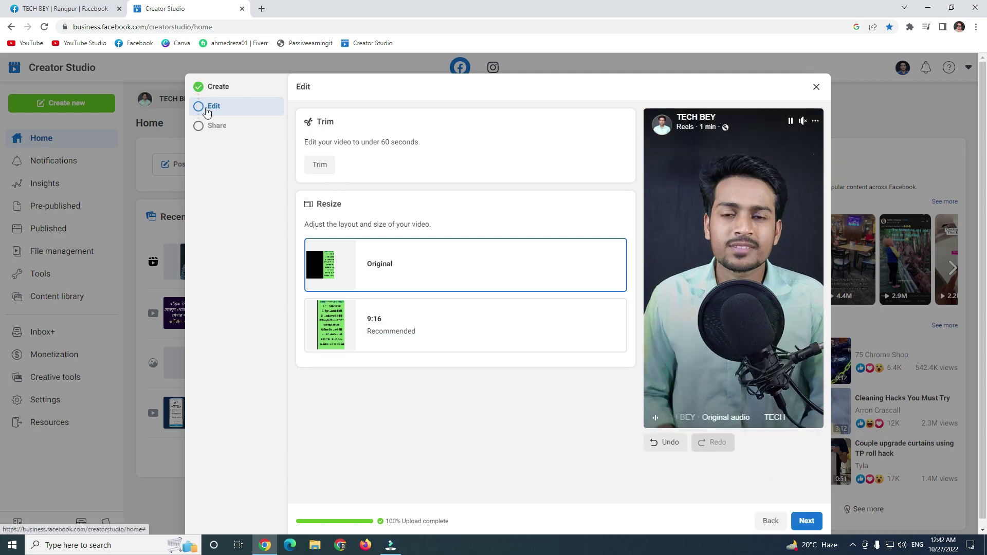
# Publish the reel with Share now, remixing allowed and Public visibility, and check its post status.
pyautogui.click(219, 135)
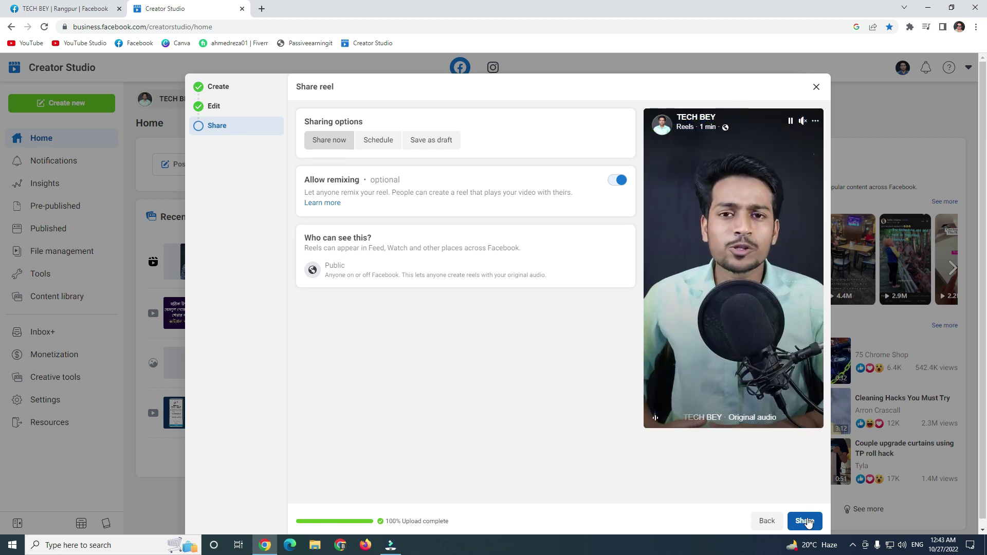
pyautogui.click(806, 521)
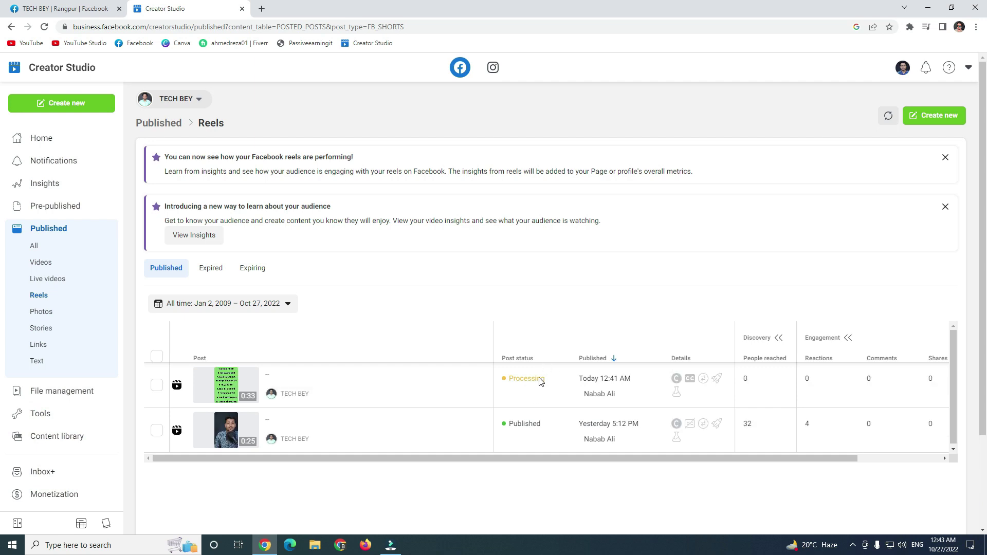
pyautogui.moveTo(510, 380)
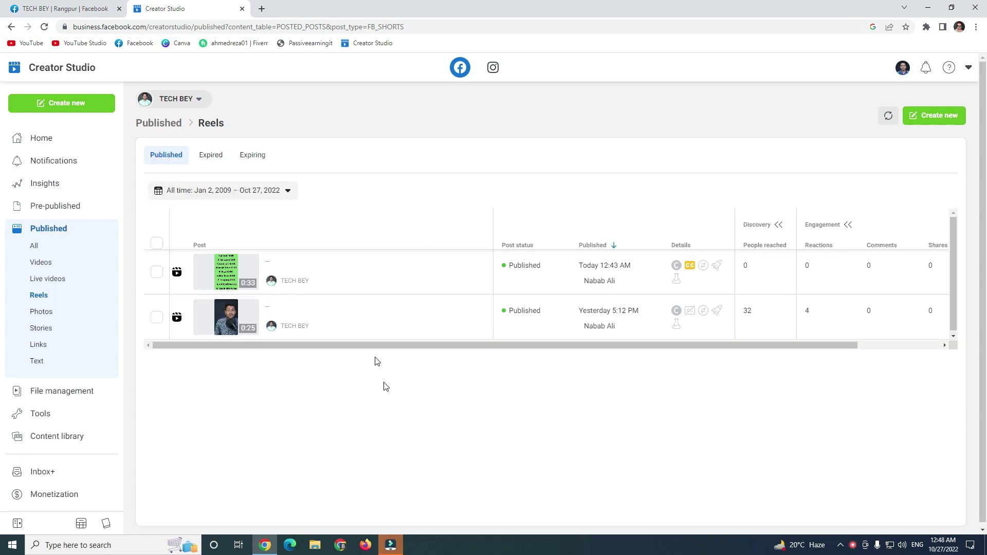
# Reload the TECH BEY Facebook page and examine the newly published reel and its view statistics among the page's posts.
pyautogui.moveTo(221, 284)
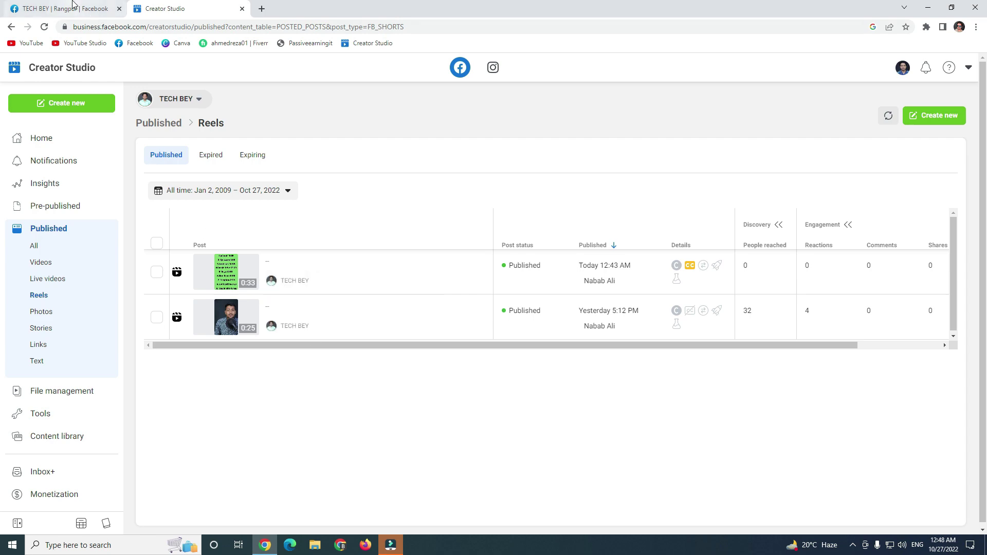
pyautogui.click(71, 6)
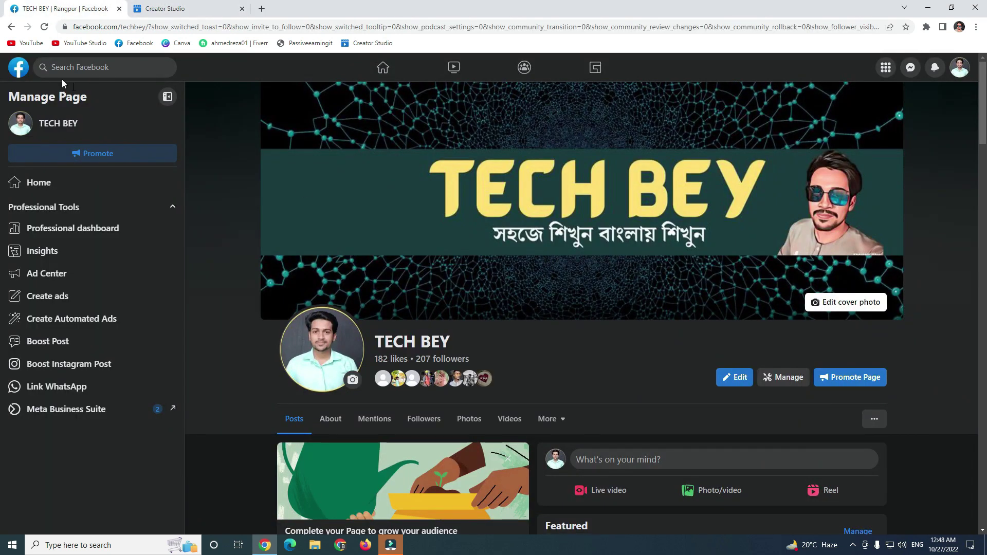
pyautogui.click(41, 28)
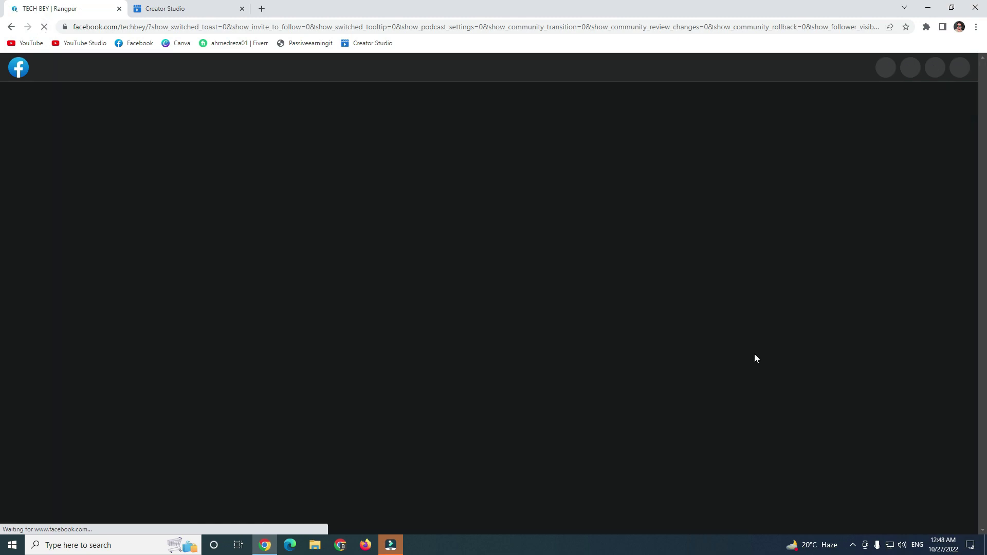
pyautogui.scroll(-7, 881, 388)
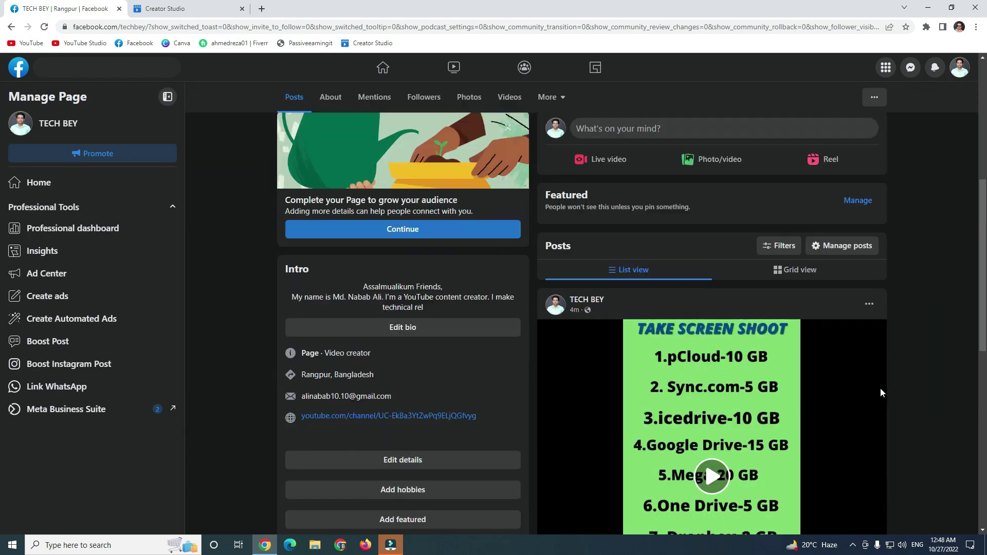
pyautogui.scroll(-2, 882, 394)
pyautogui.scroll(3, 882, 394)
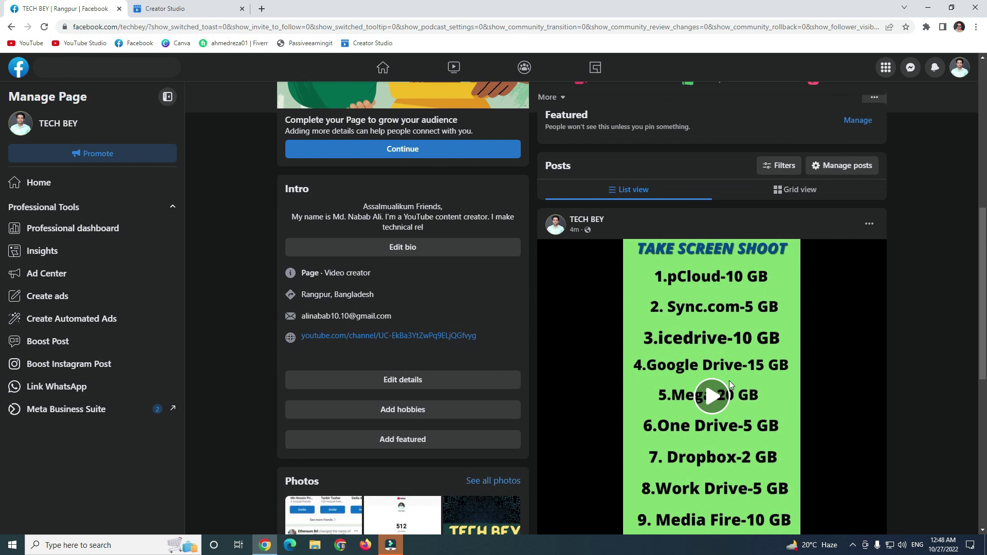
pyautogui.scroll(-4, 777, 374)
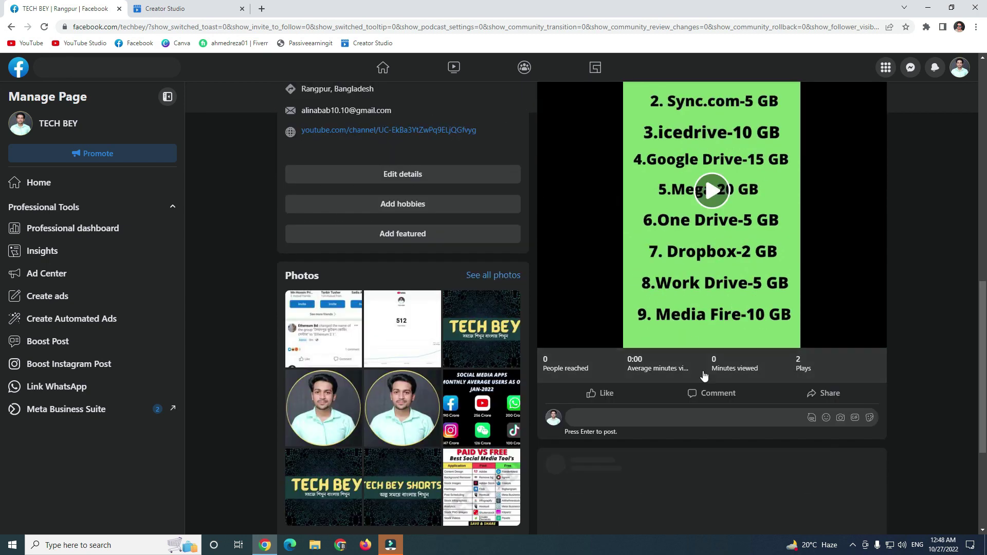
pyautogui.scroll(8, 712, 374)
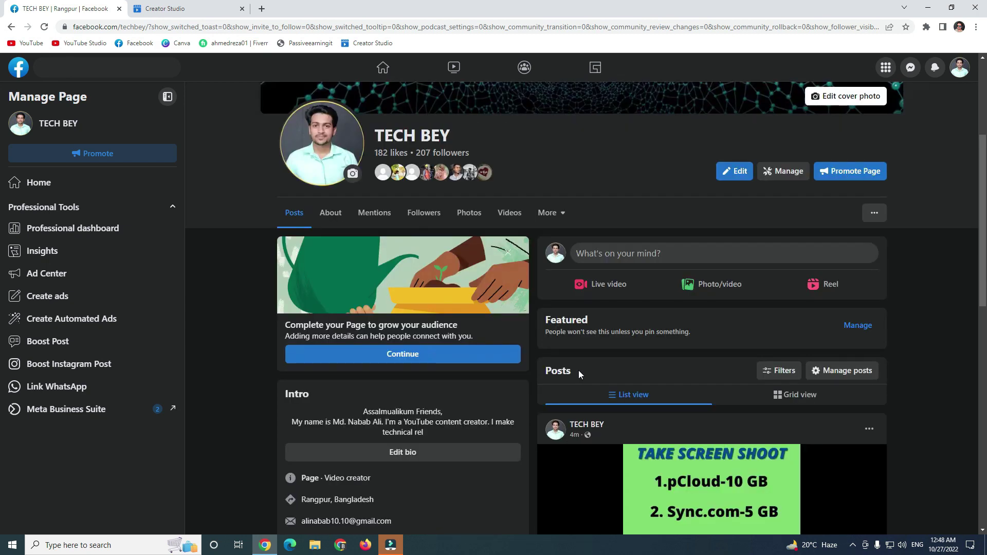
pyautogui.scroll(-3, 792, 388)
pyautogui.scroll(-5, 792, 387)
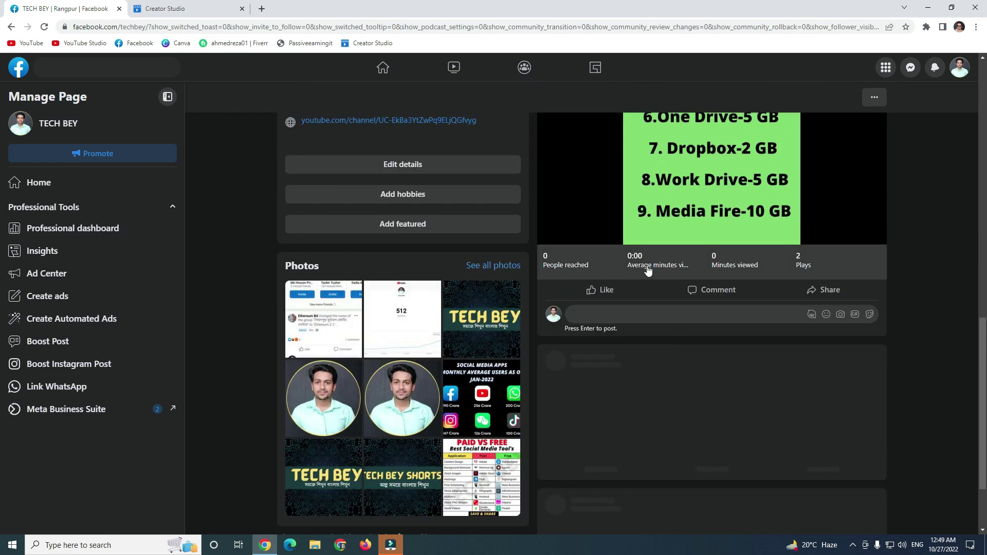
pyautogui.moveTo(649, 270)
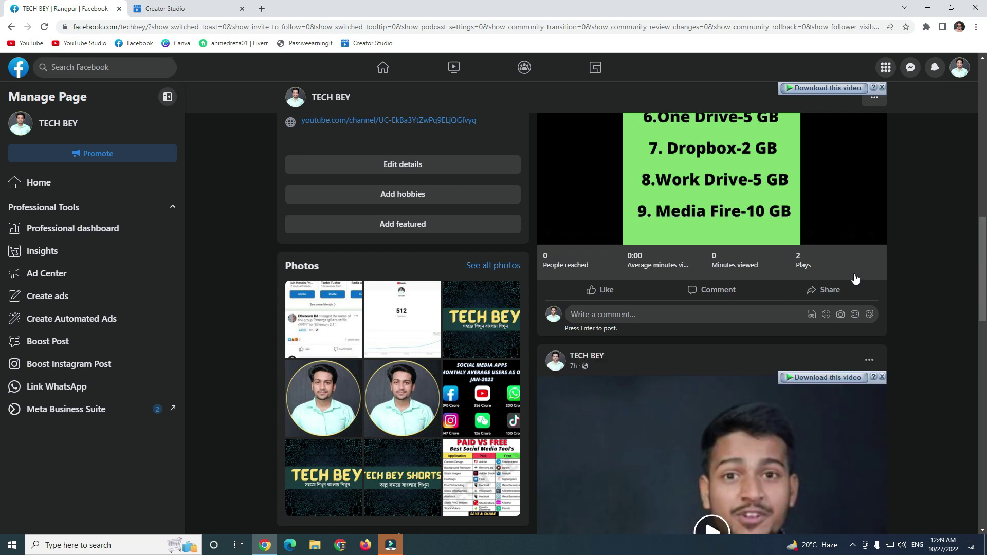
pyautogui.moveTo(854, 271)
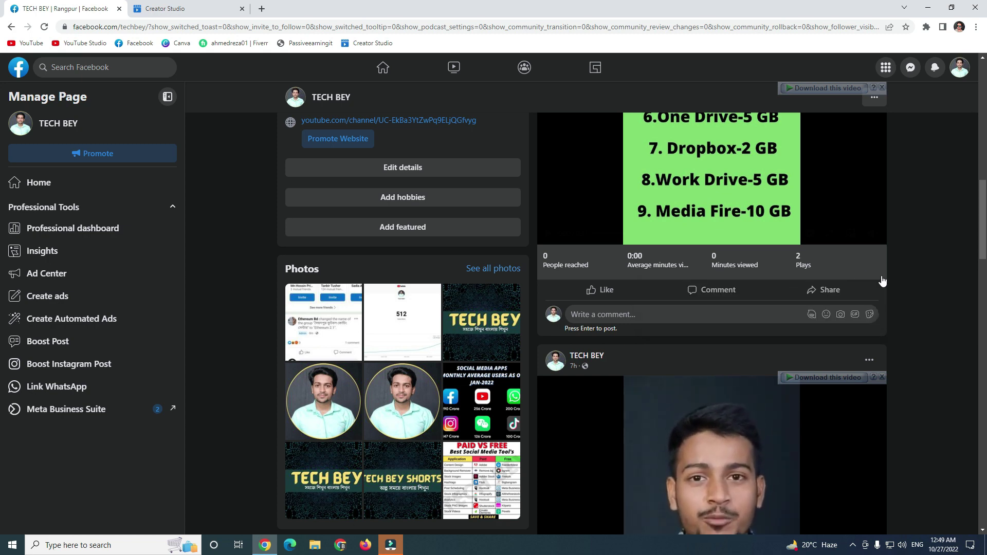
pyautogui.scroll(1, 881, 276)
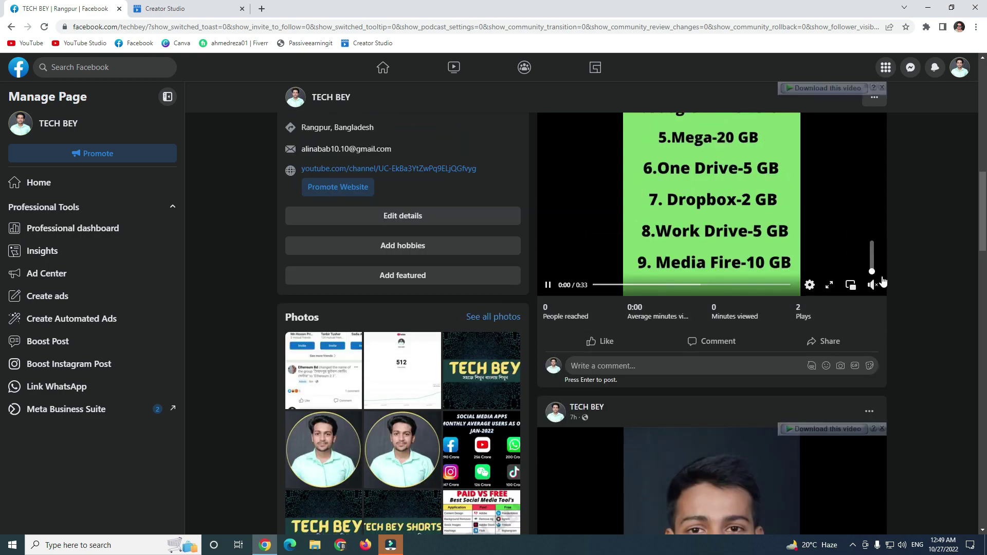